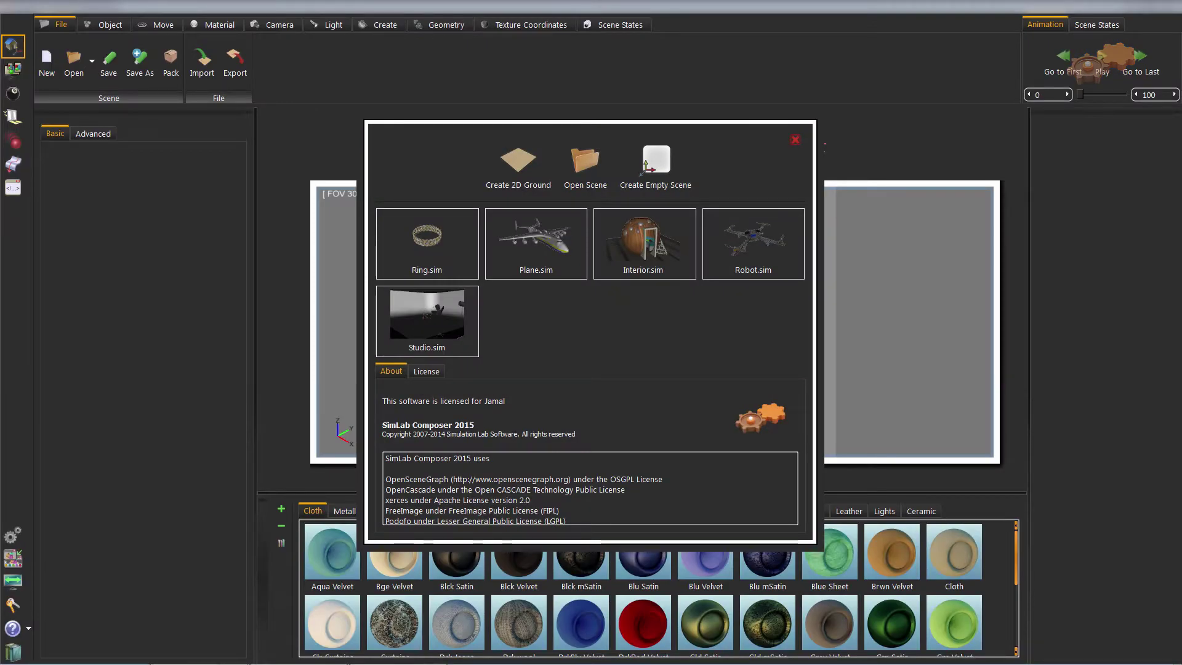
Dismiss the start dialog, switch to the dynamic simulation mode and add the pistons sample from Basic Physics Experiments to the scene
click(796, 138)
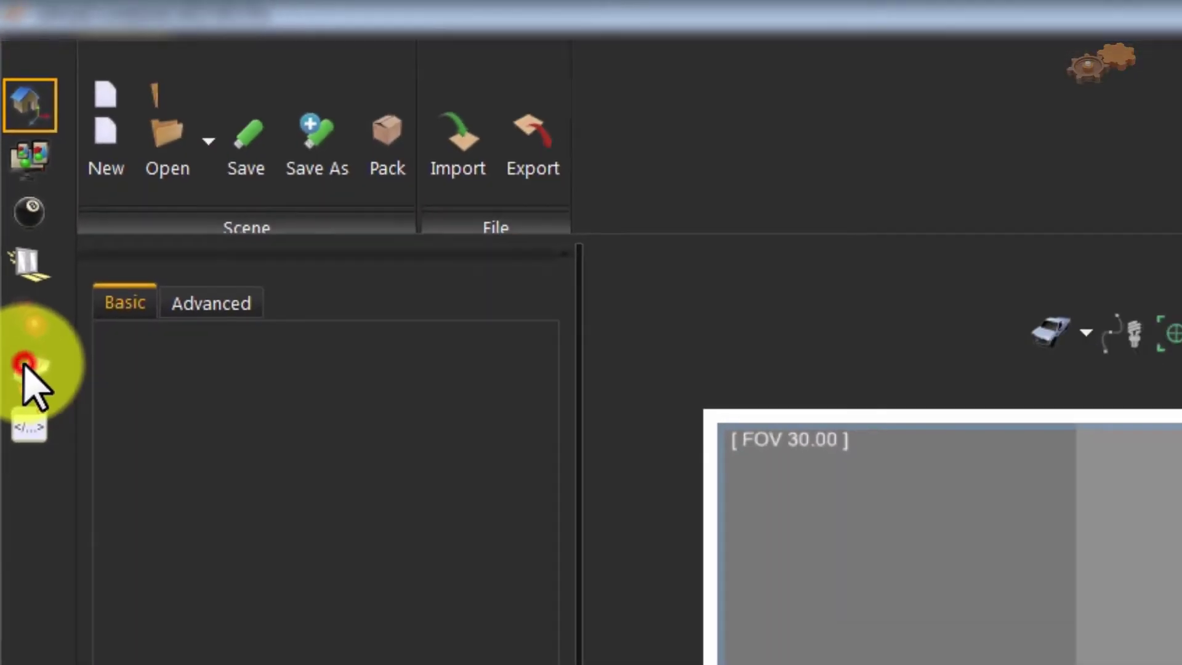
click(37, 492)
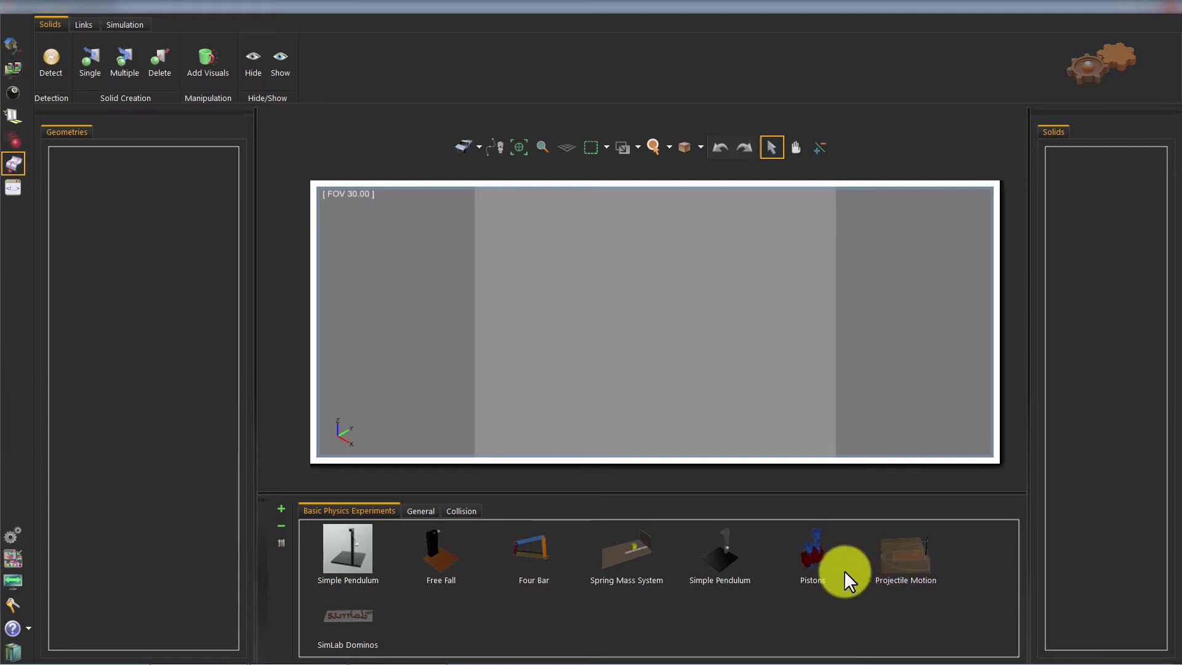
drag(817, 553, 672, 309)
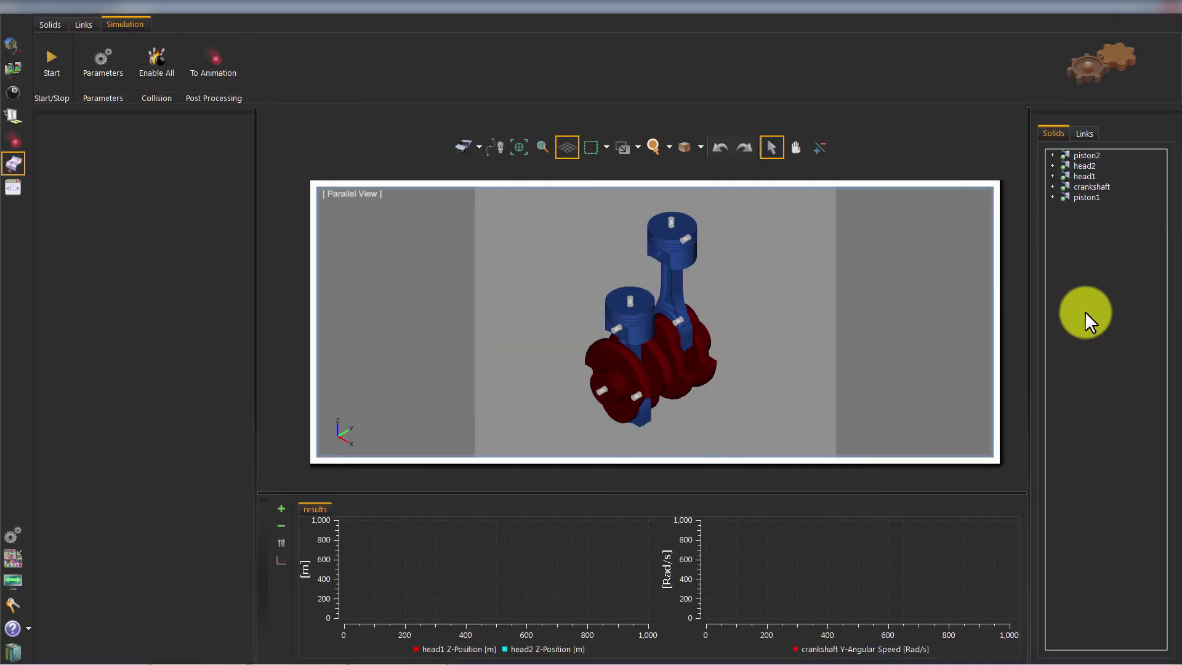
Review the properties of the solids piston2, head2, head1, crankshaft and piston1 one after another
click(1085, 155)
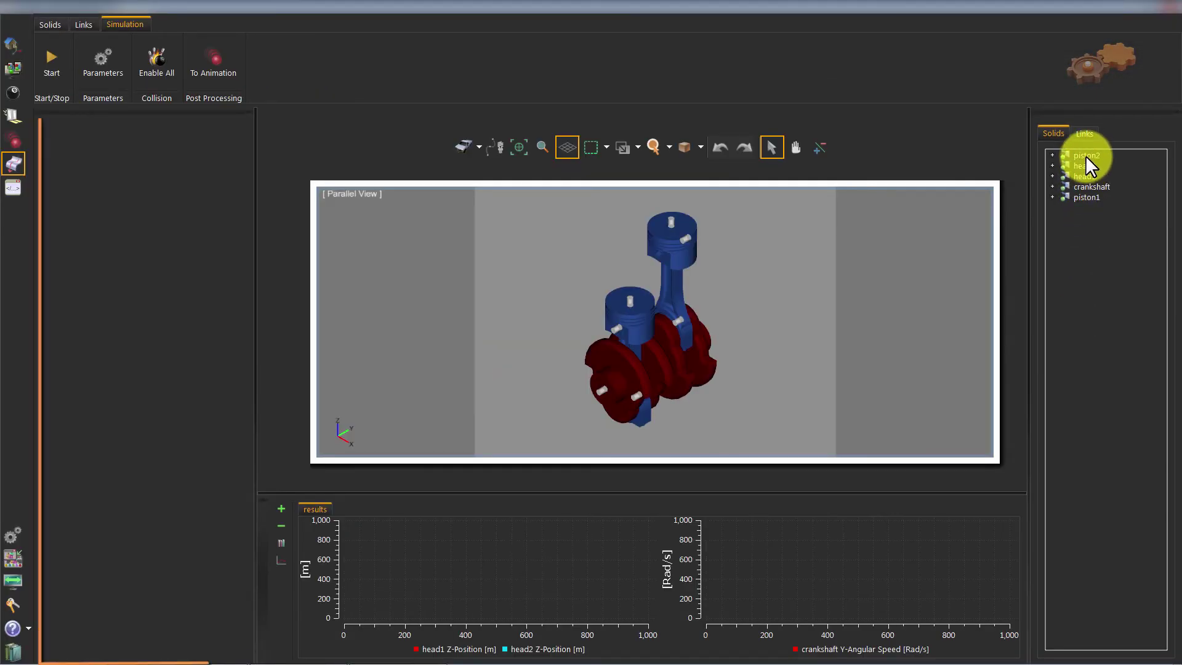
click(1084, 166)
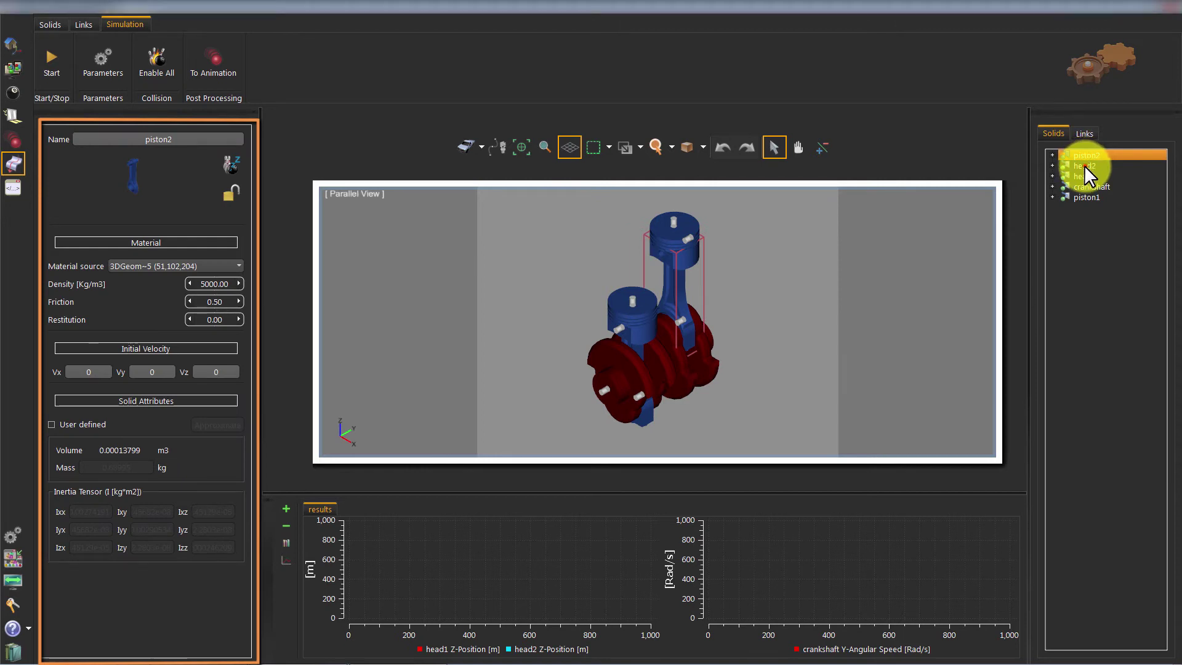
click(1084, 176)
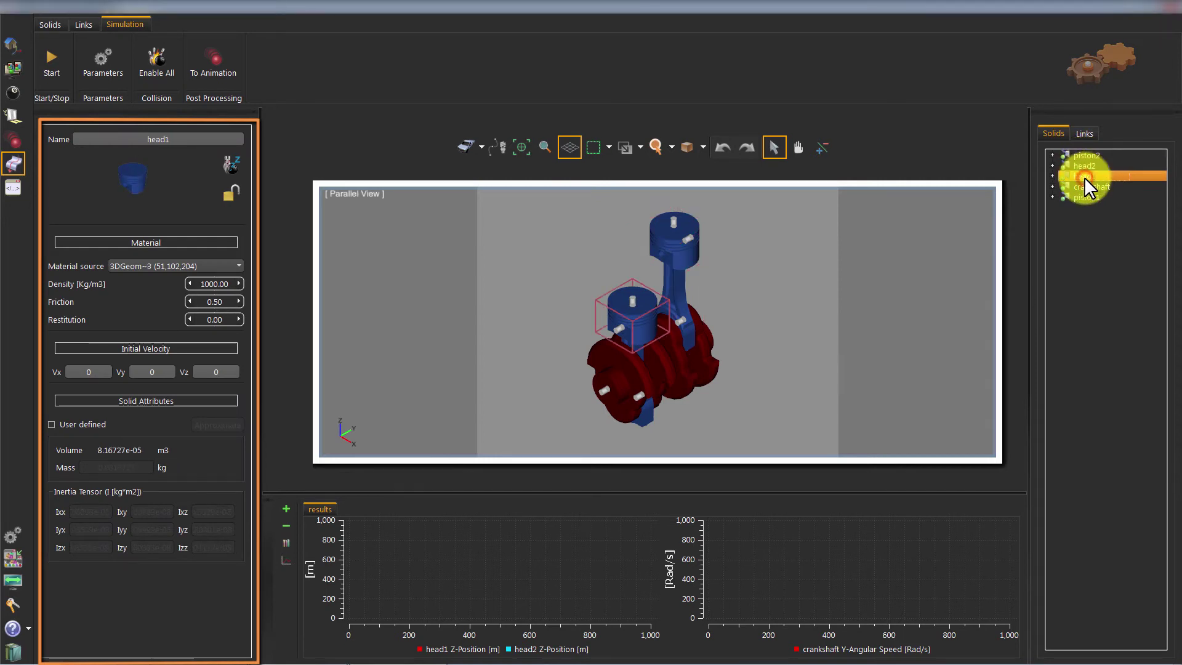
click(1084, 186)
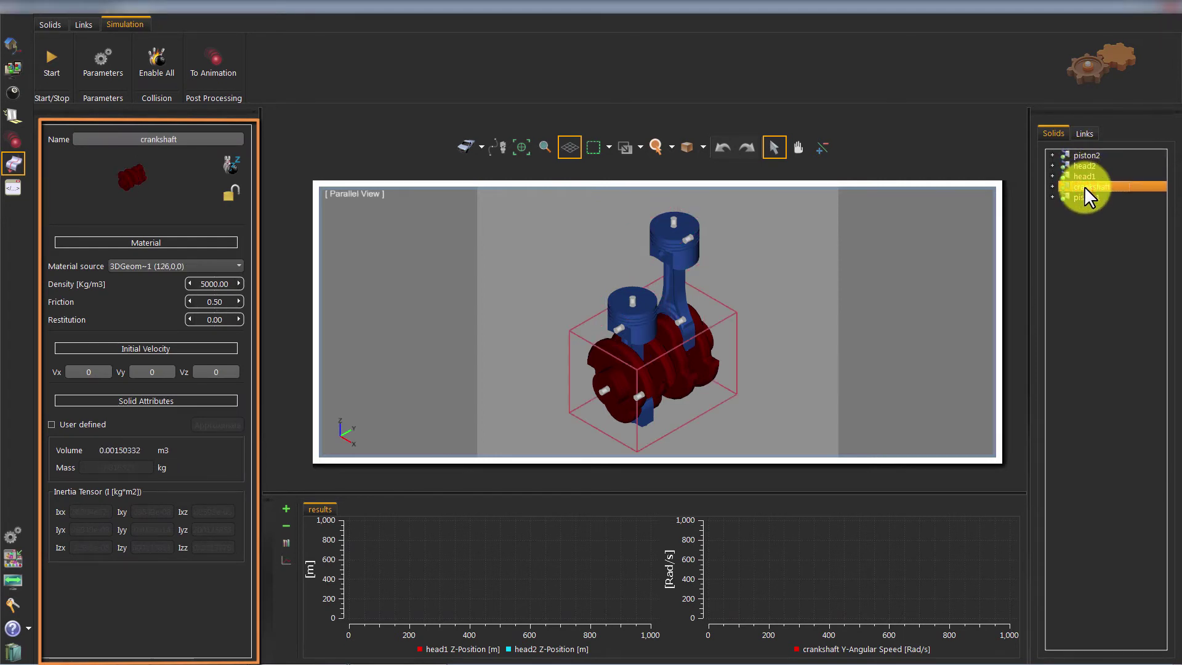
click(1085, 195)
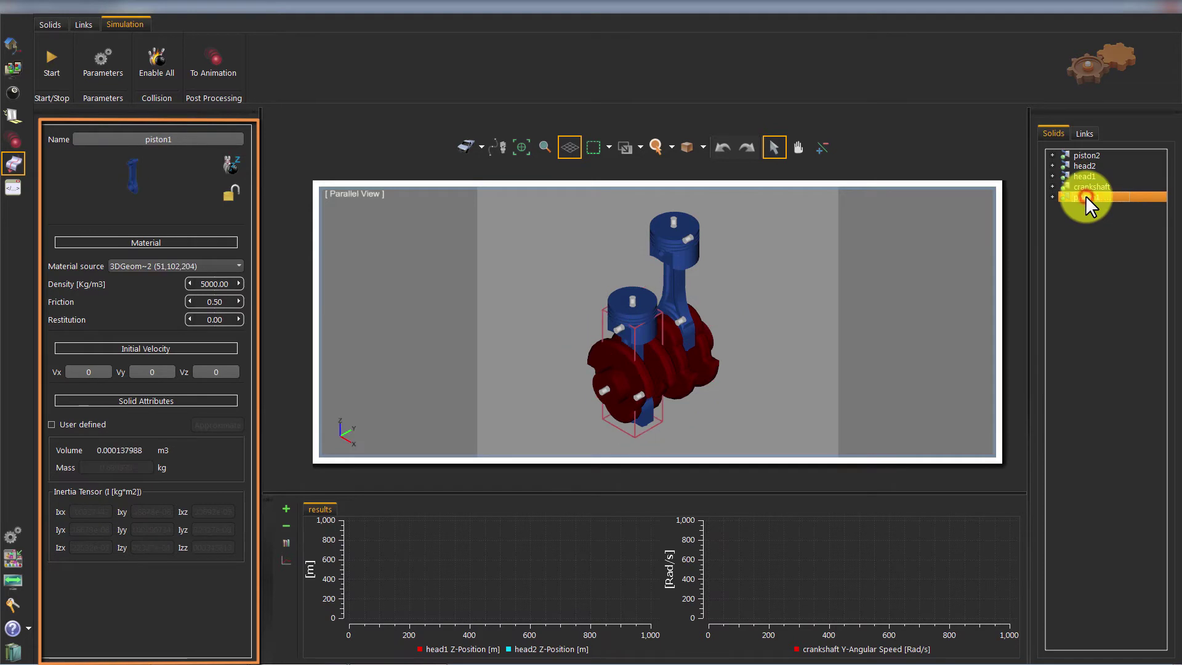
Review the joint type and connected solids of each link, from the motor through Joint 8
click(1087, 133)
click(1087, 156)
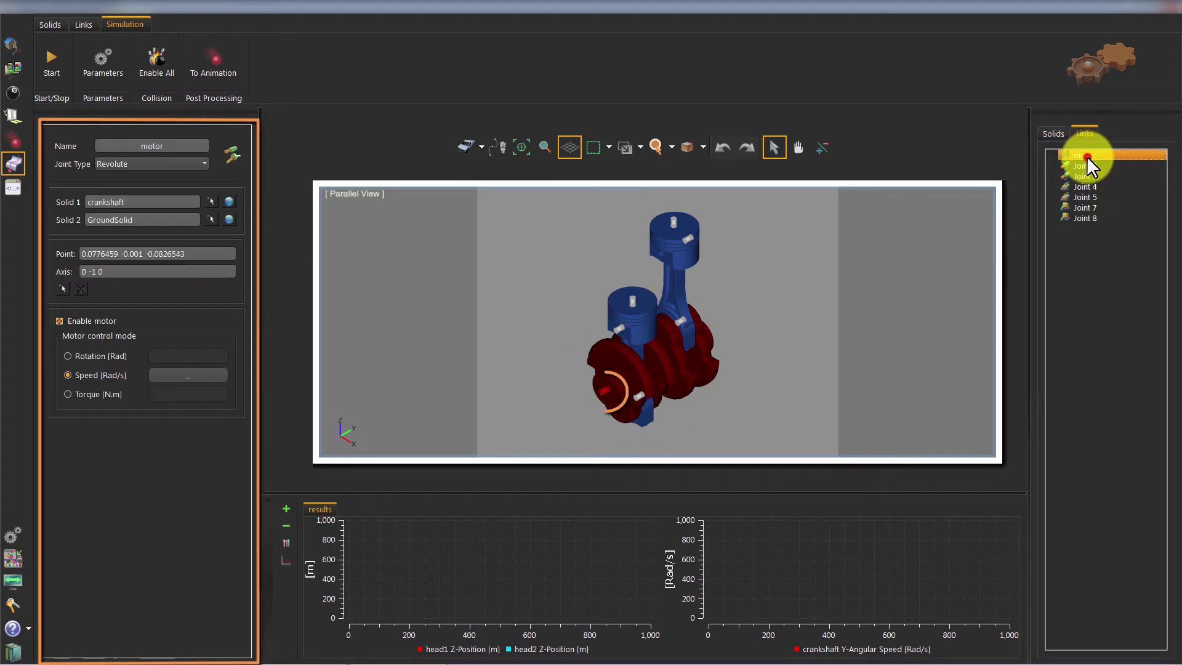
click(1086, 166)
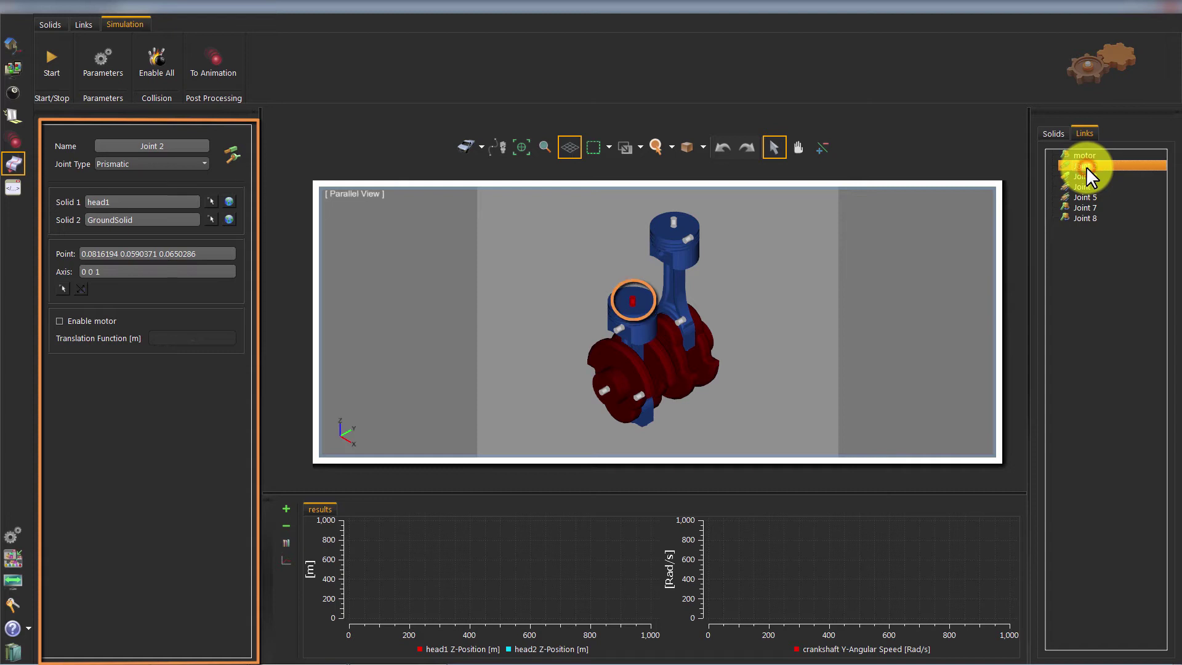
click(1085, 175)
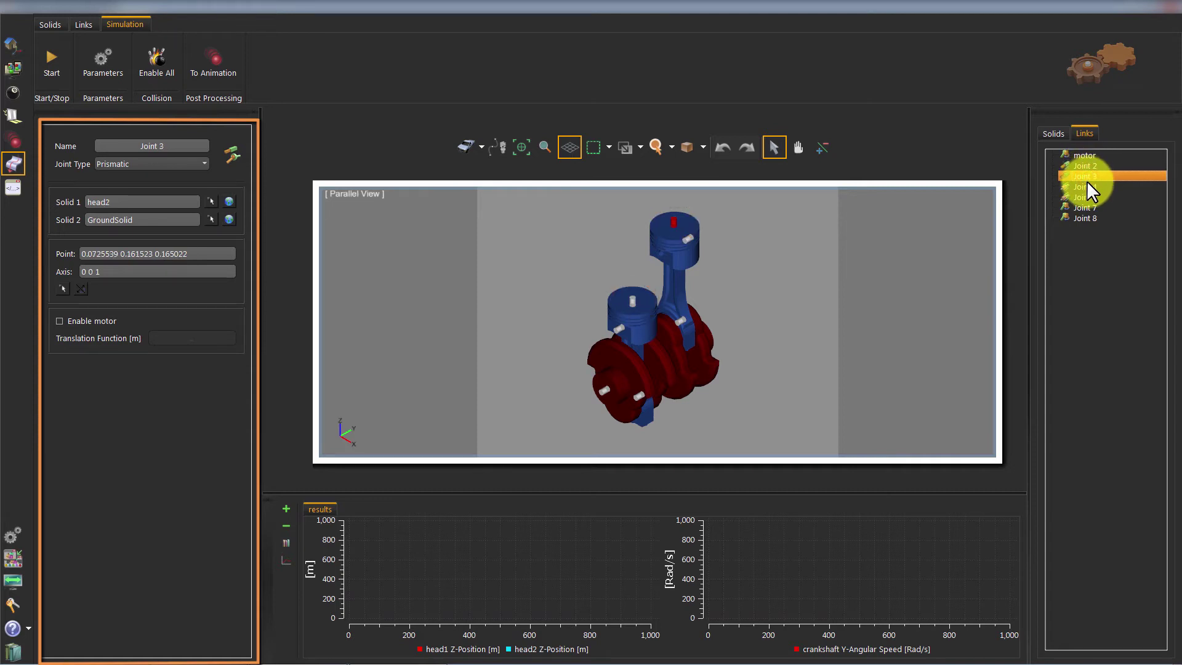
click(1087, 182)
click(1088, 196)
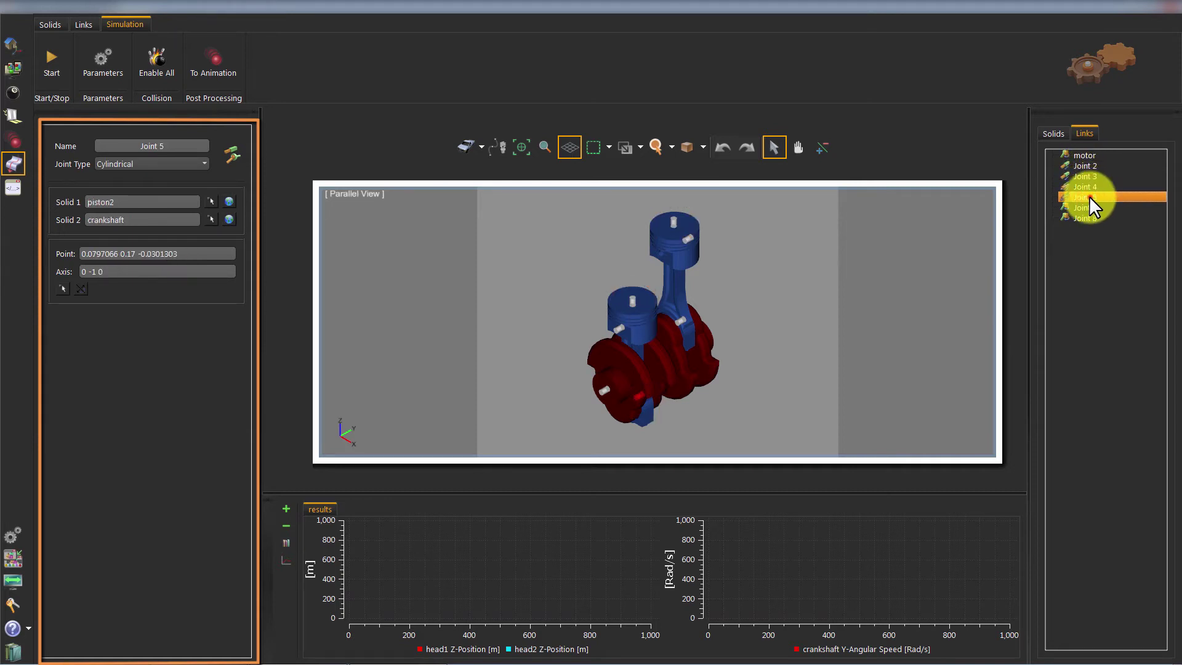
click(1089, 207)
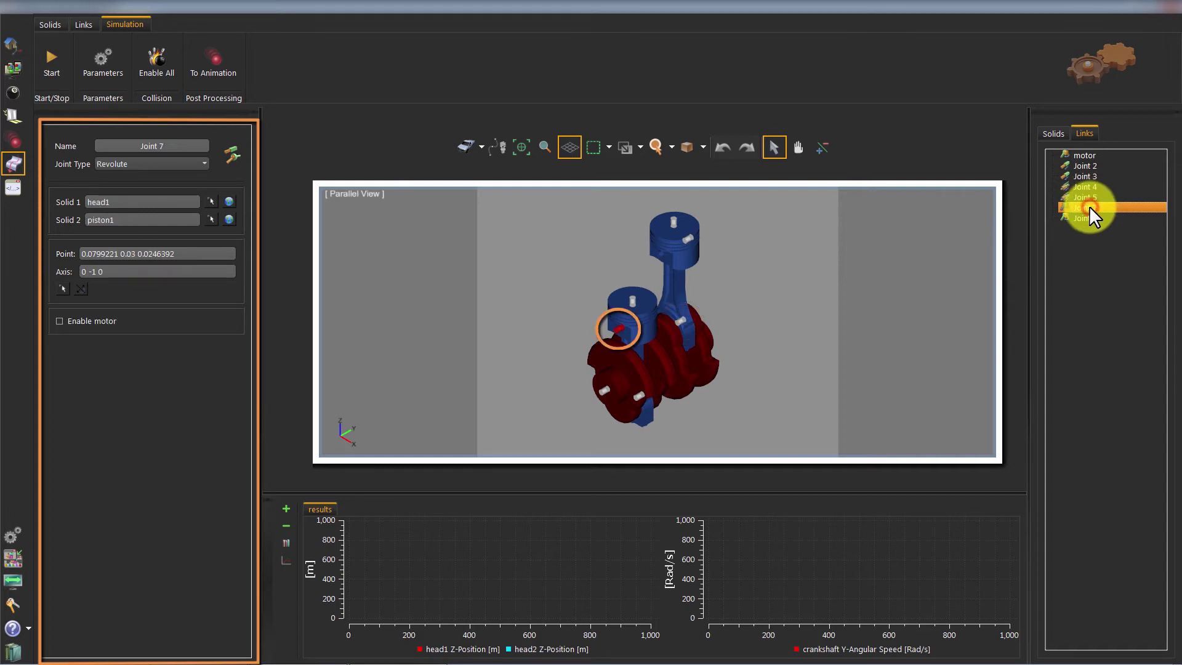
click(1089, 217)
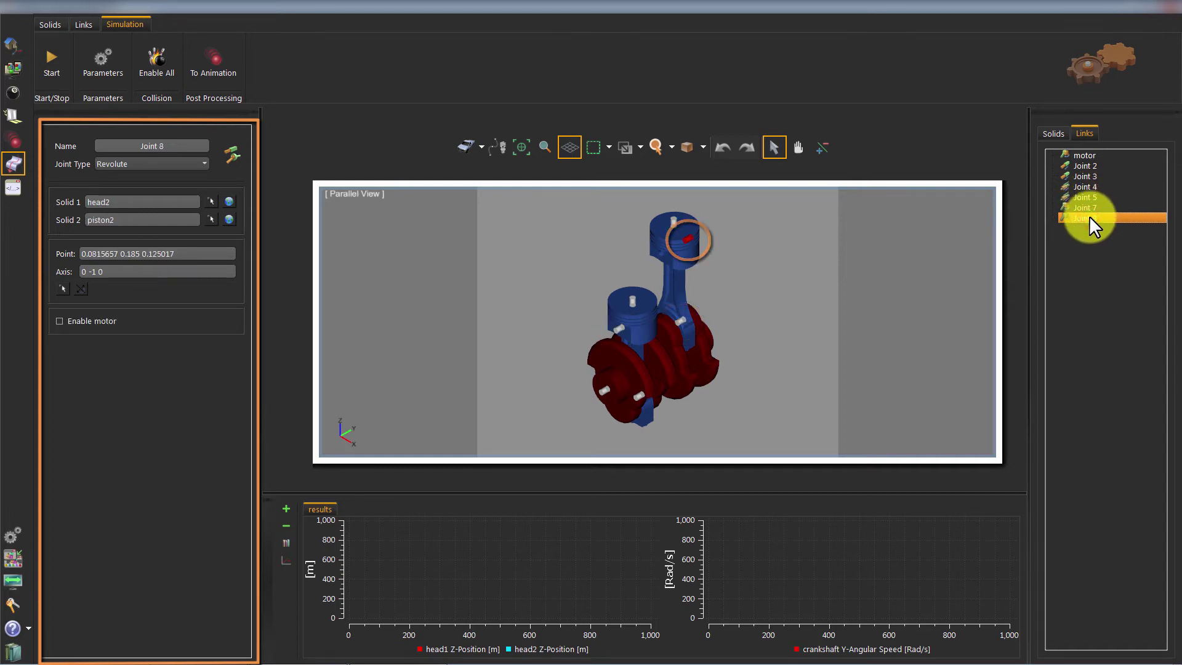
Inspect the head1 solid and the crankshaft's motor joint by selecting them directly on the 3D model
click(1051, 132)
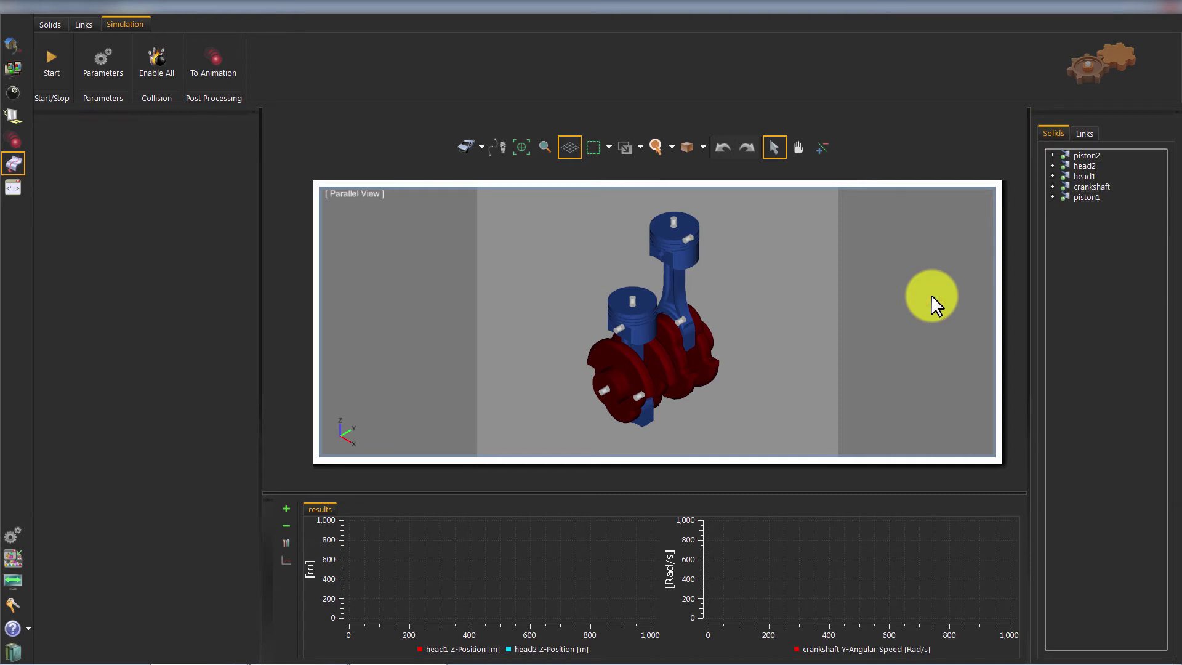
click(645, 314)
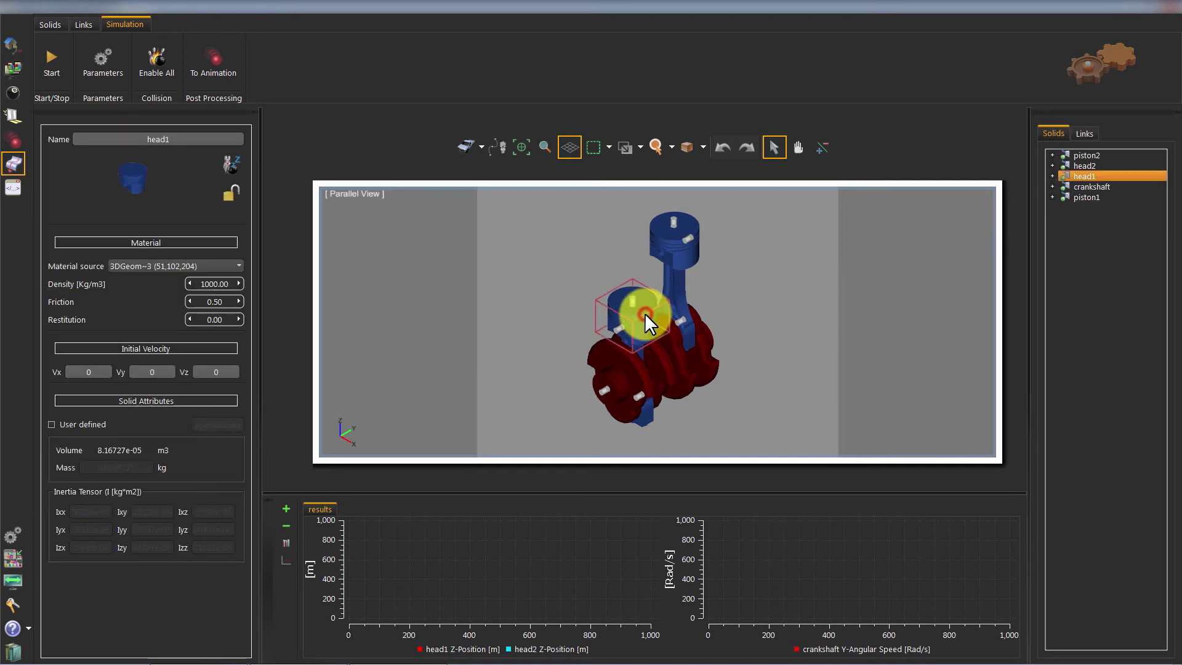
click(838, 303)
click(604, 387)
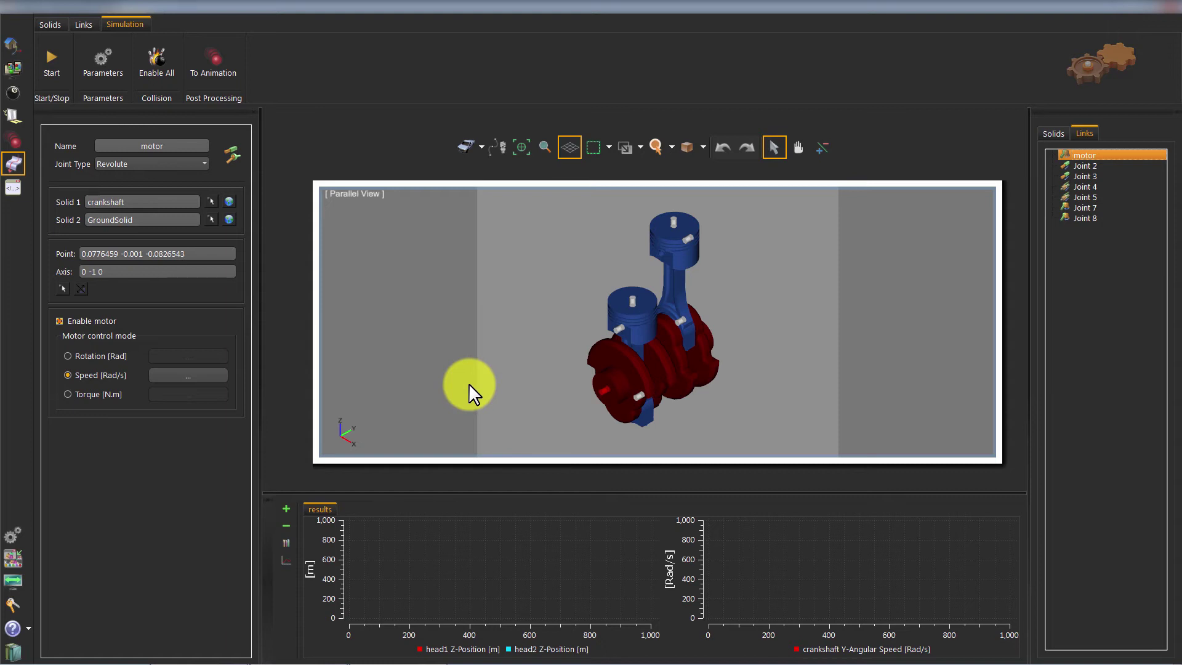
Run the physics simulation of the piston assembly with its existing motor settings
click(51, 57)
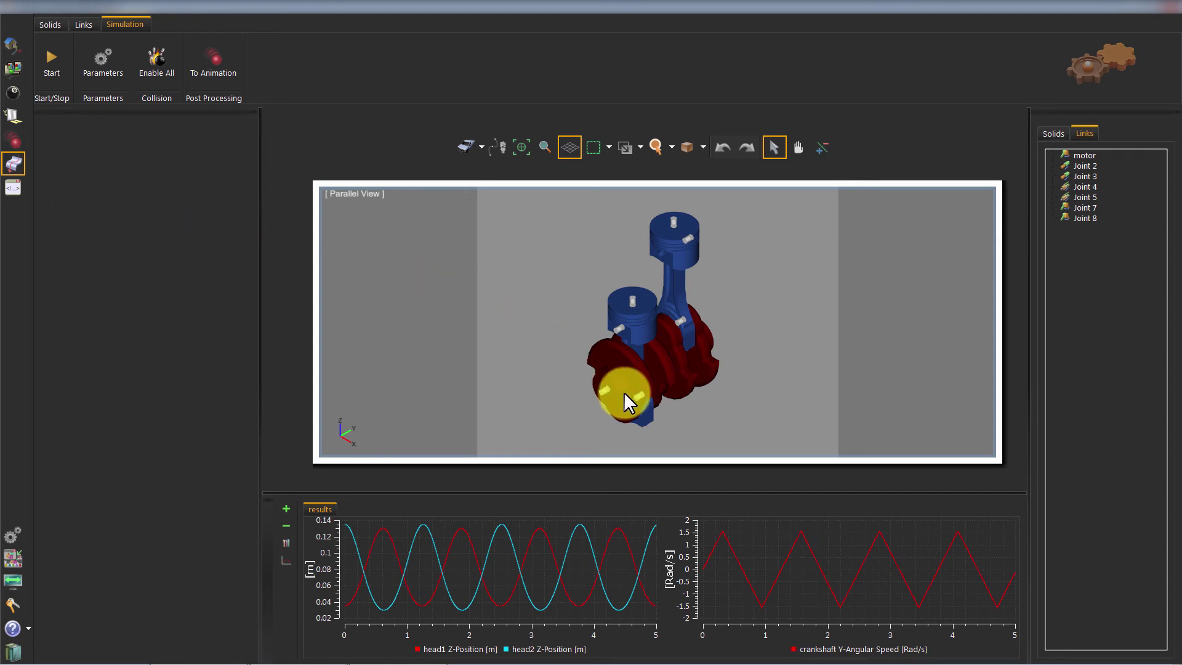
Set the crankshaft motor's speed function to Ramp with initial value 2 and slope 10, and rerun the simulation
click(607, 390)
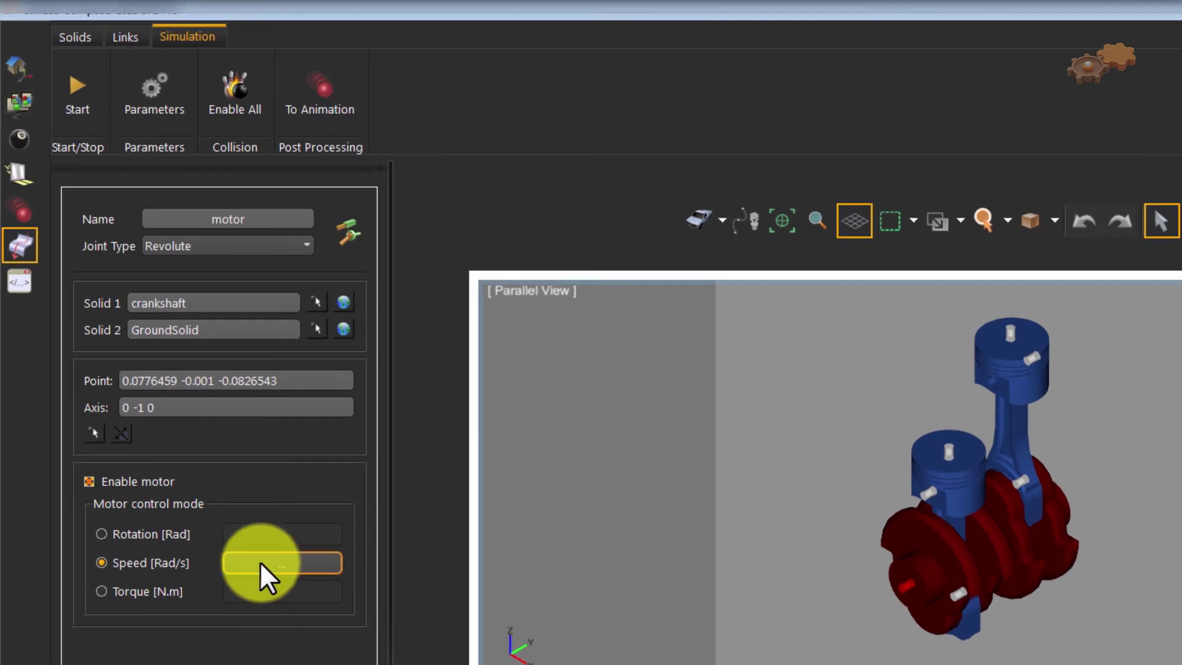
click(175, 374)
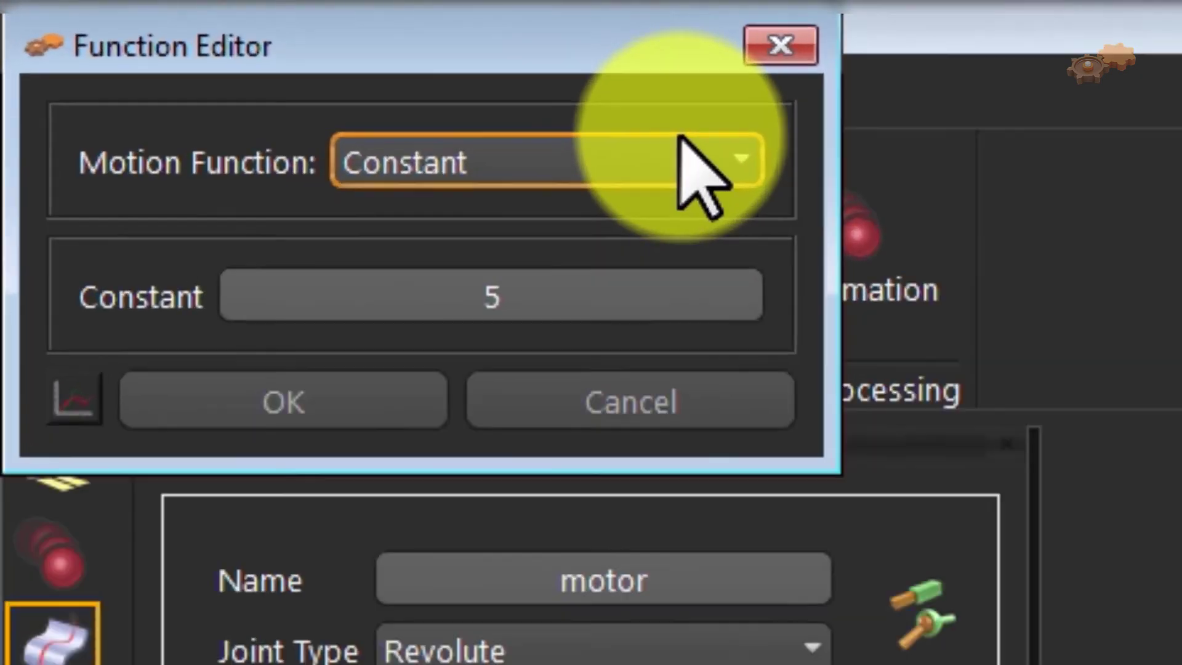
click(258, 62)
click(756, 275)
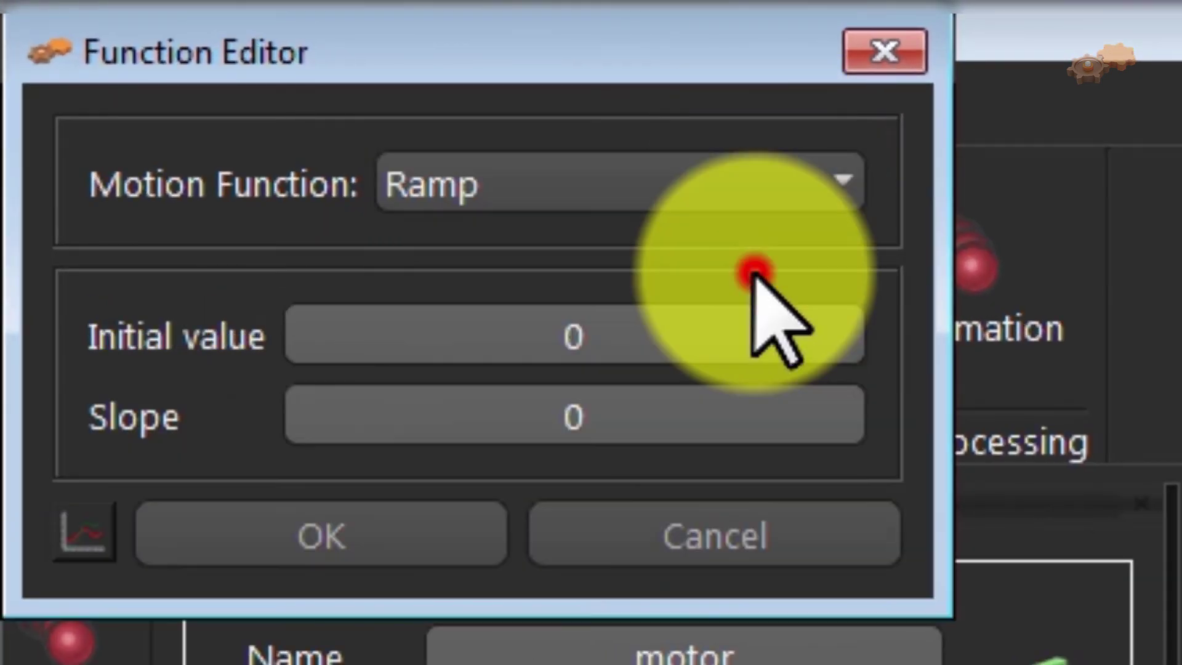
click(702, 329)
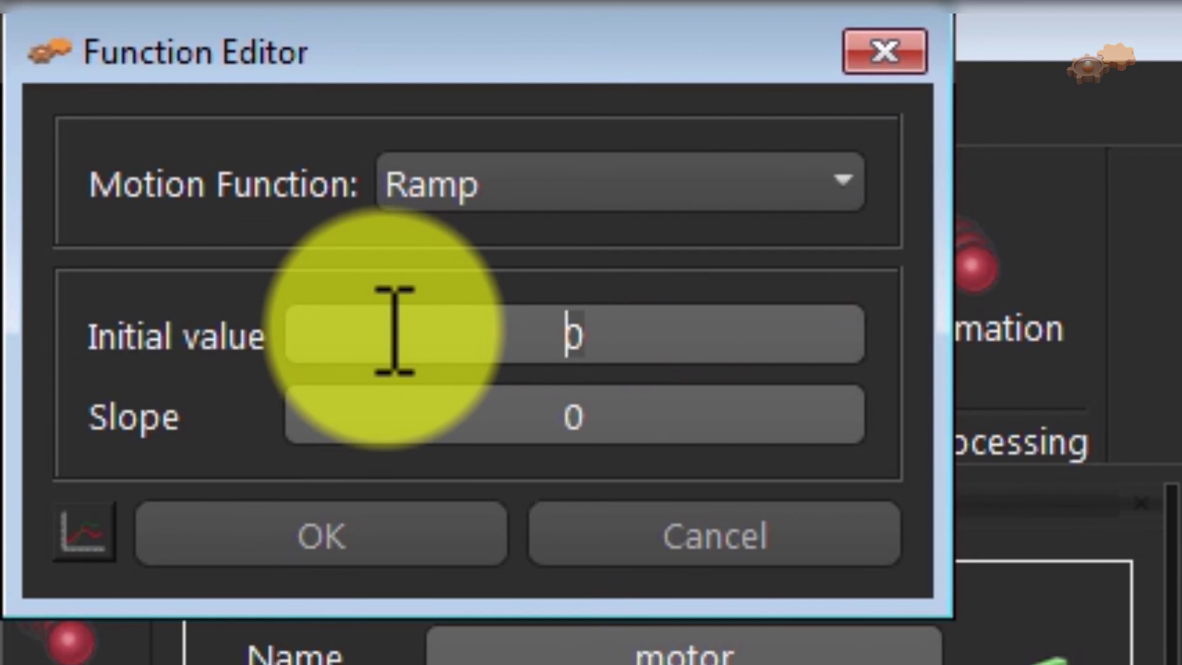
text(2)
key(Tab)
text(10)
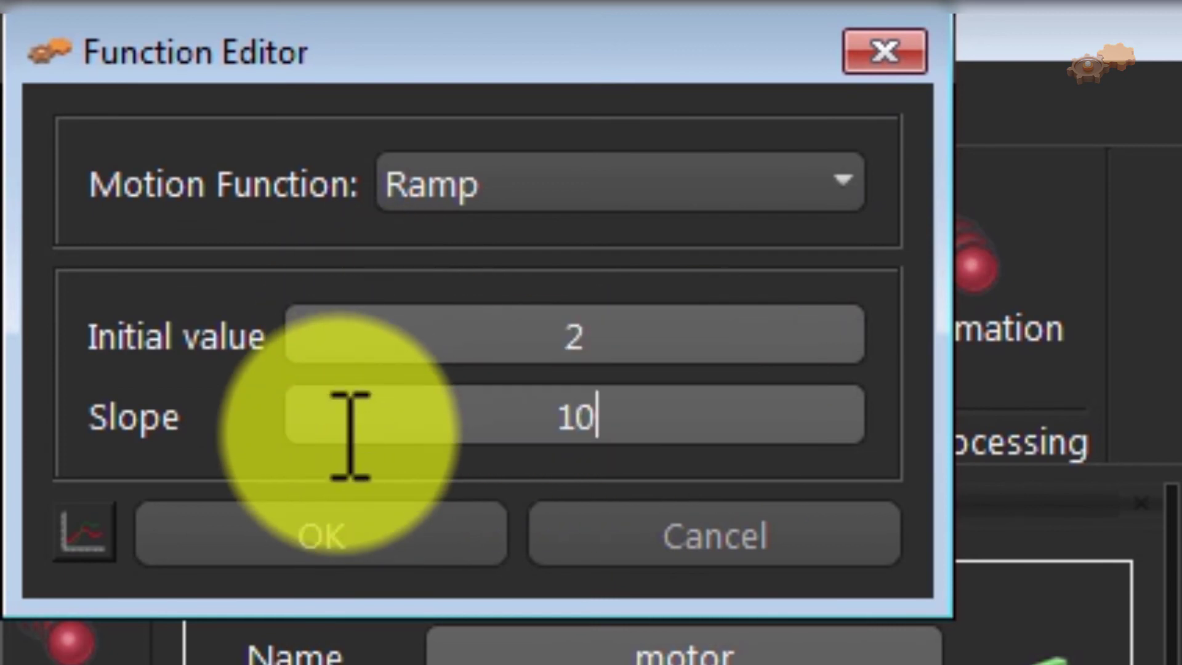
click(332, 551)
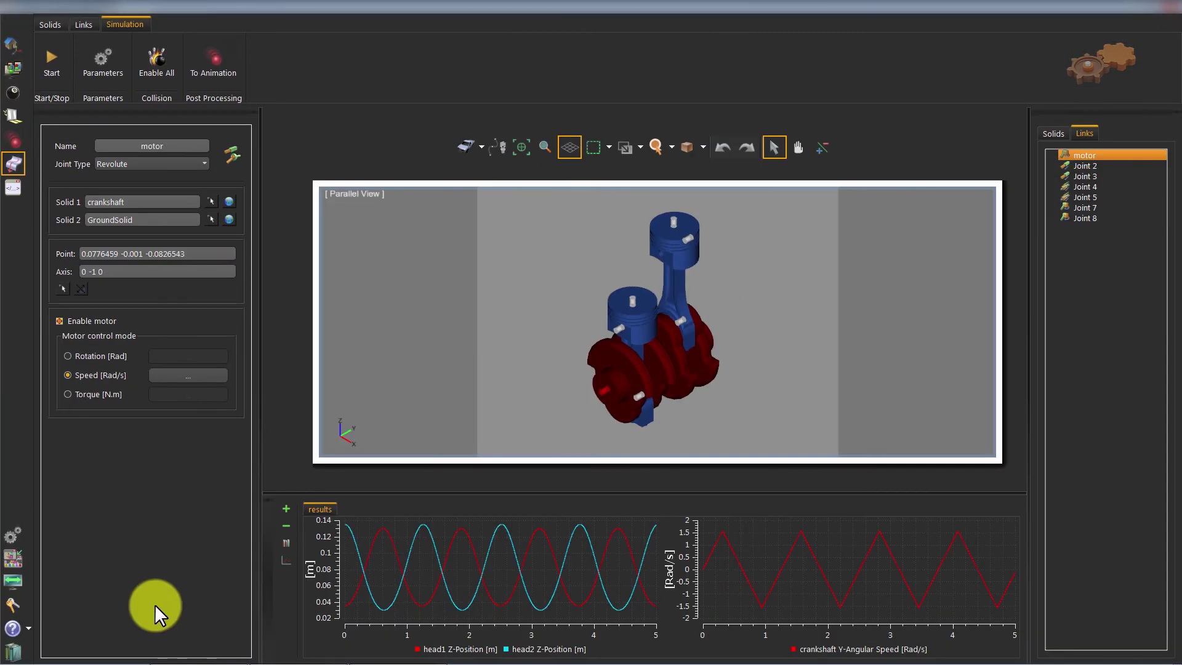
click(75, 86)
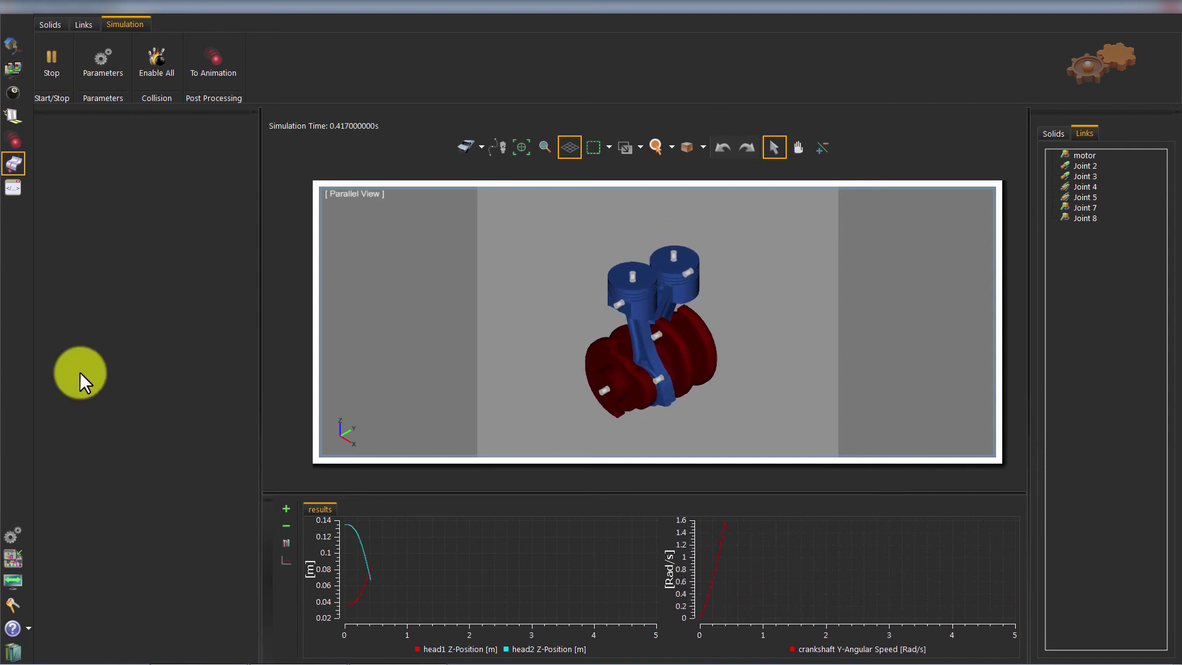